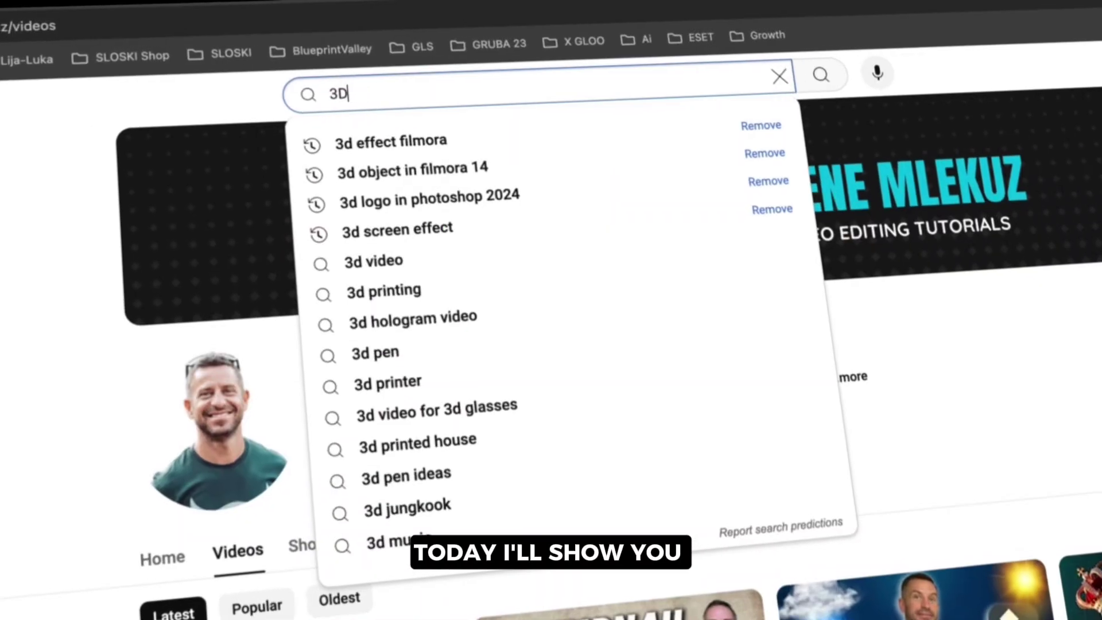
Step: Search 'screen effect', add the Filmora 3D clip to the timeline and rewind to 00:00:00
text(screen effe)
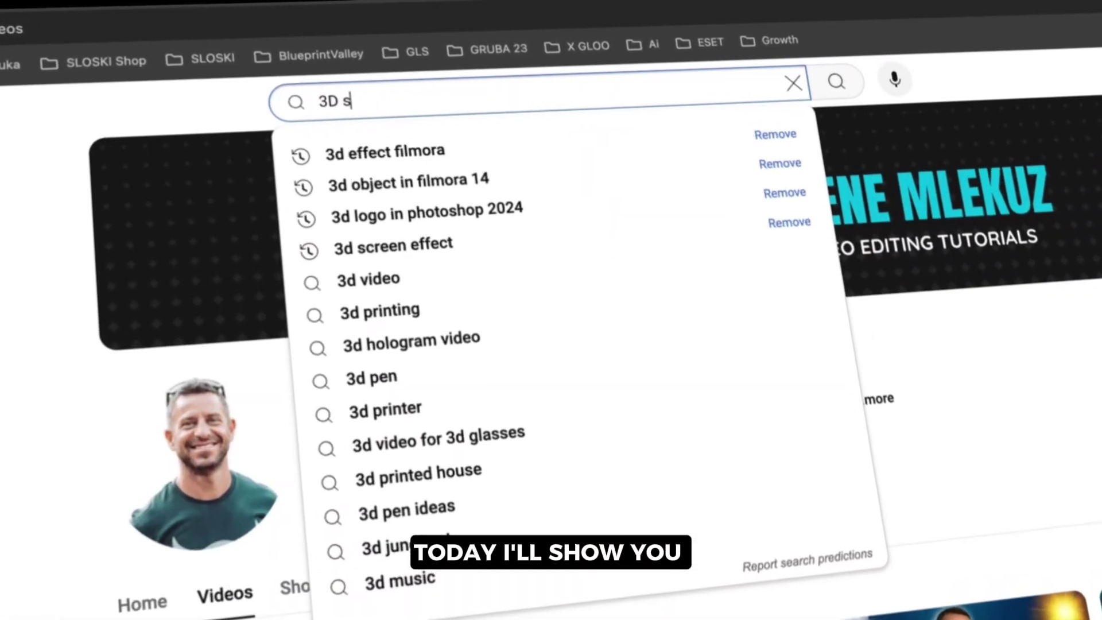
text(ct)
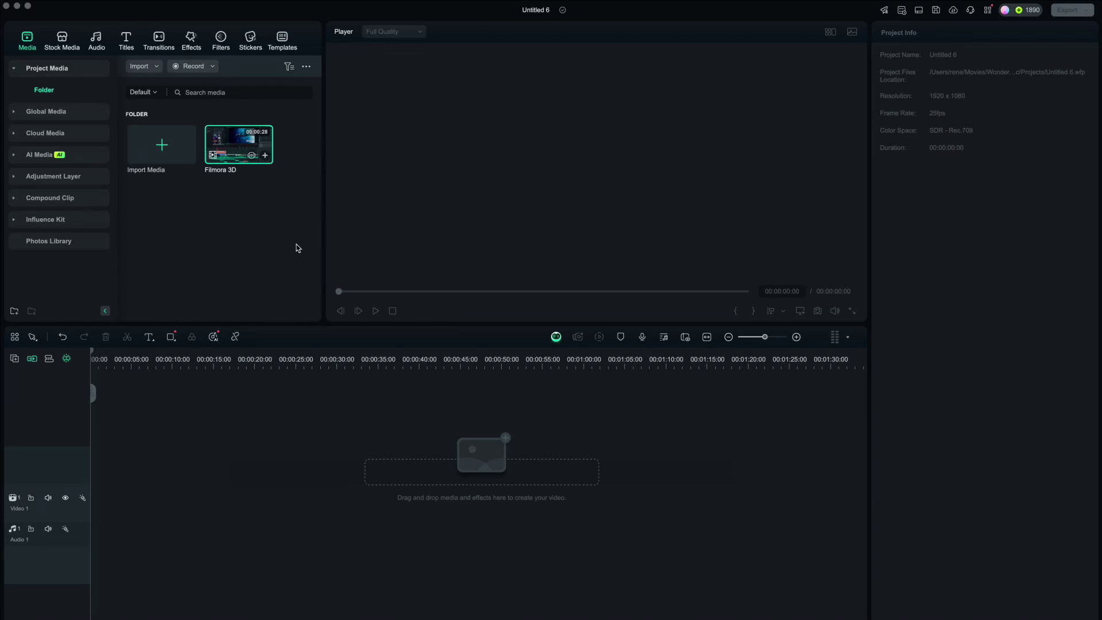
click(265, 156)
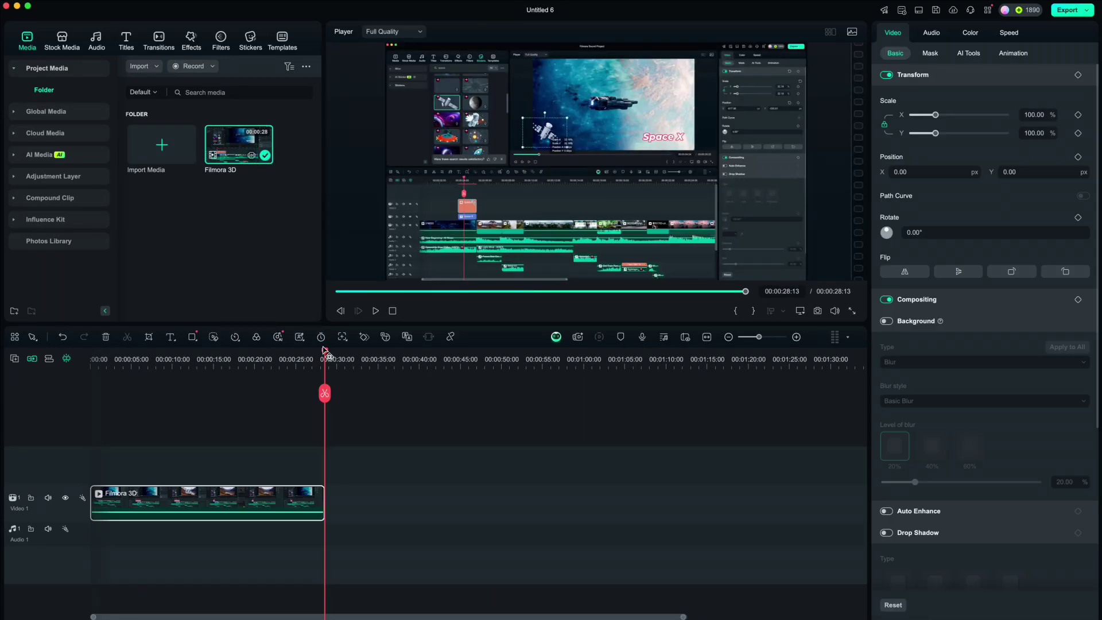
drag(325, 352, 93, 391)
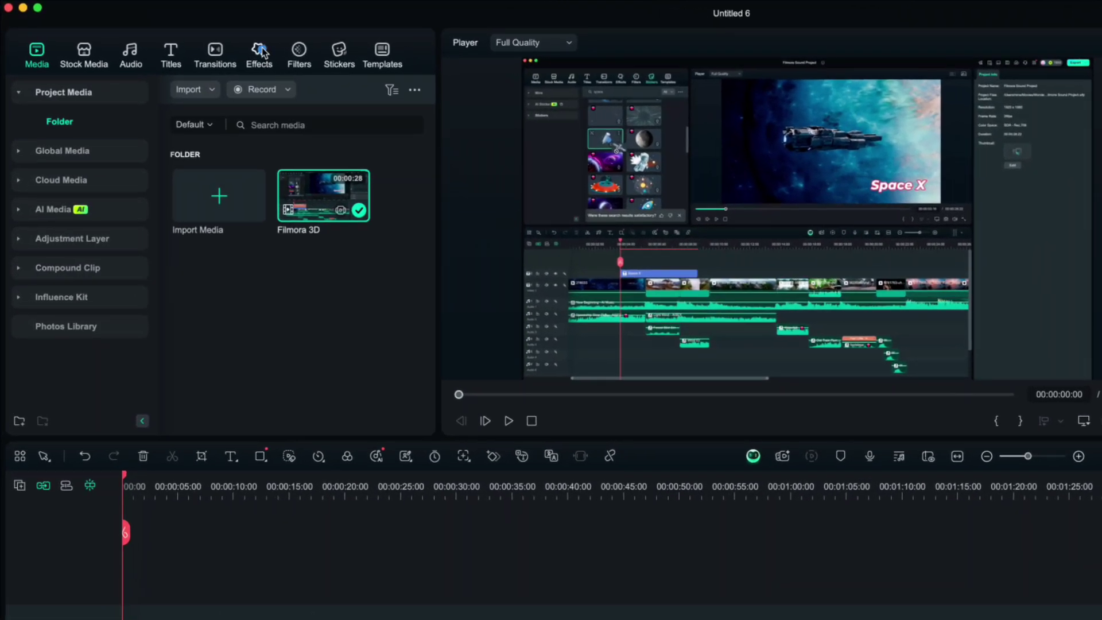
Step: Drag BCC Cast Shadow from Boris FX > Stylize onto the Filmora 3D clip
click(191, 41)
click(53, 327)
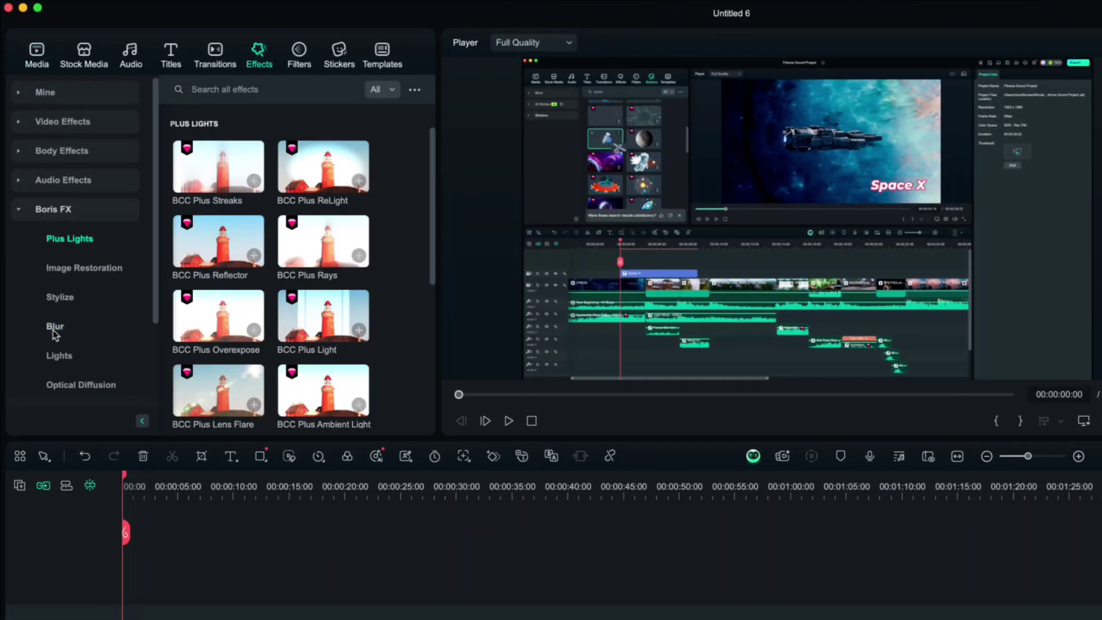
click(58, 299)
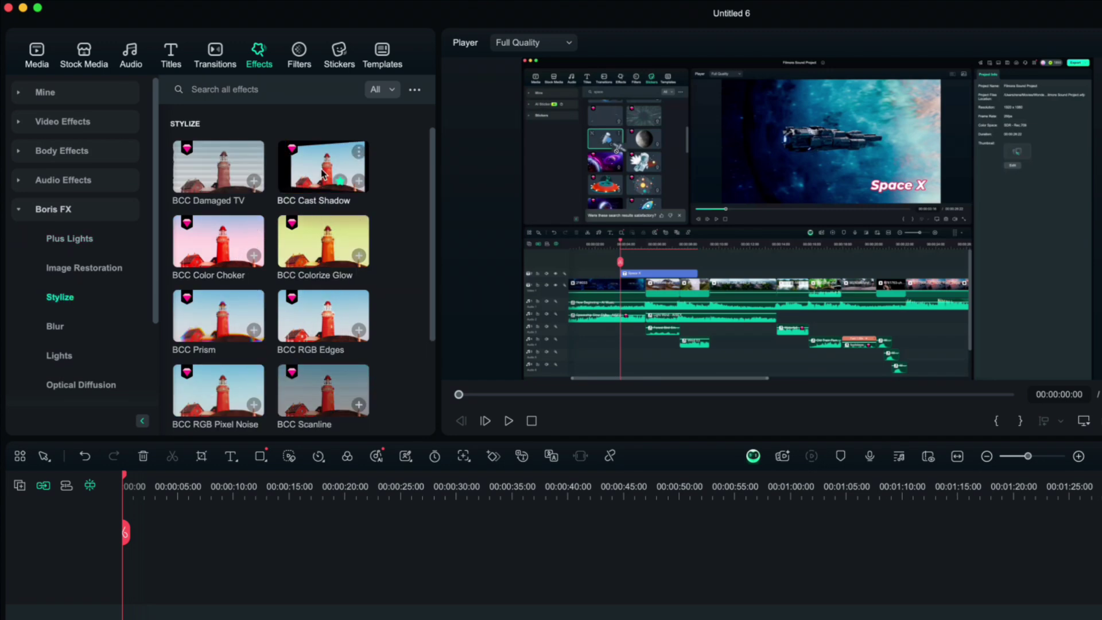
drag(323, 174, 281, 619)
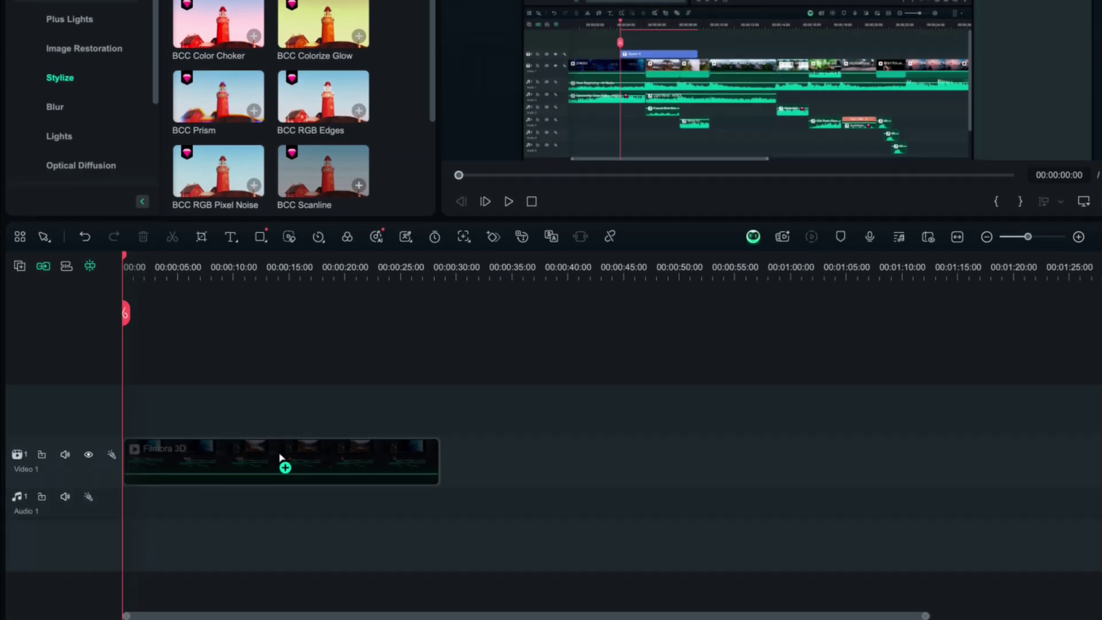
drag(281, 458, 278, 453)
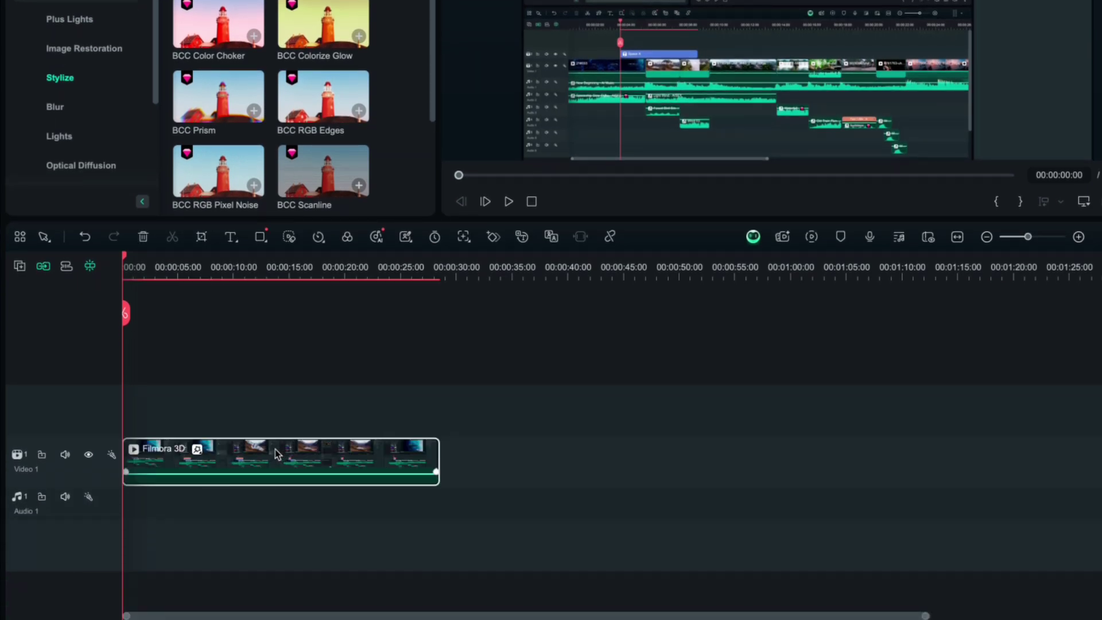
Step: In the clip's Cast Shadow Image Plane settings, keyframe Position XY and reset Position Z to 0.00
click(197, 450)
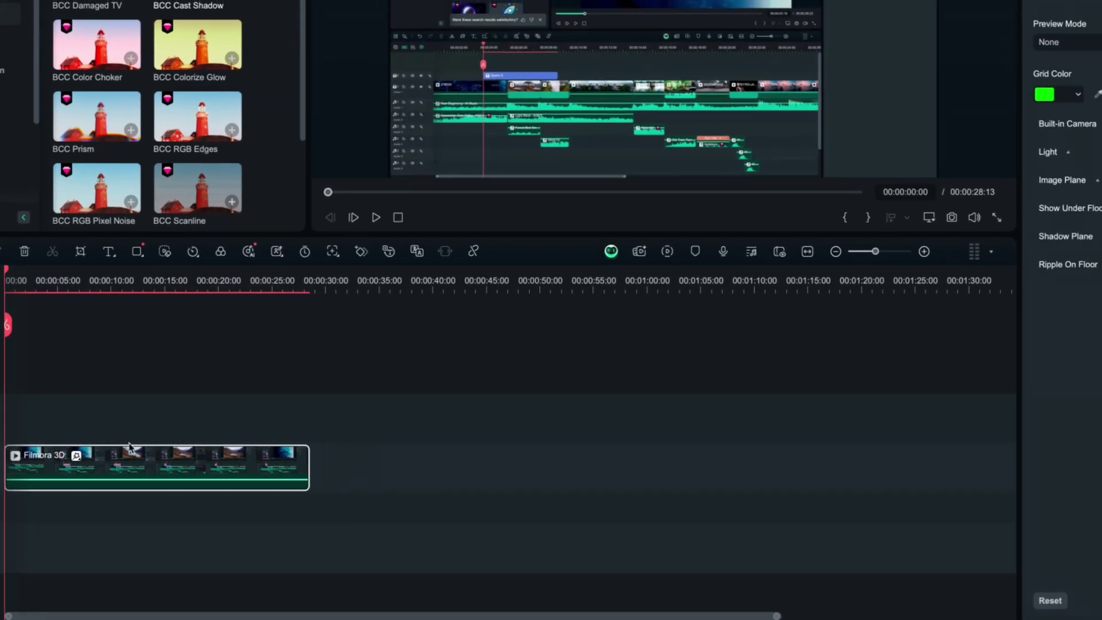
click(889, 205)
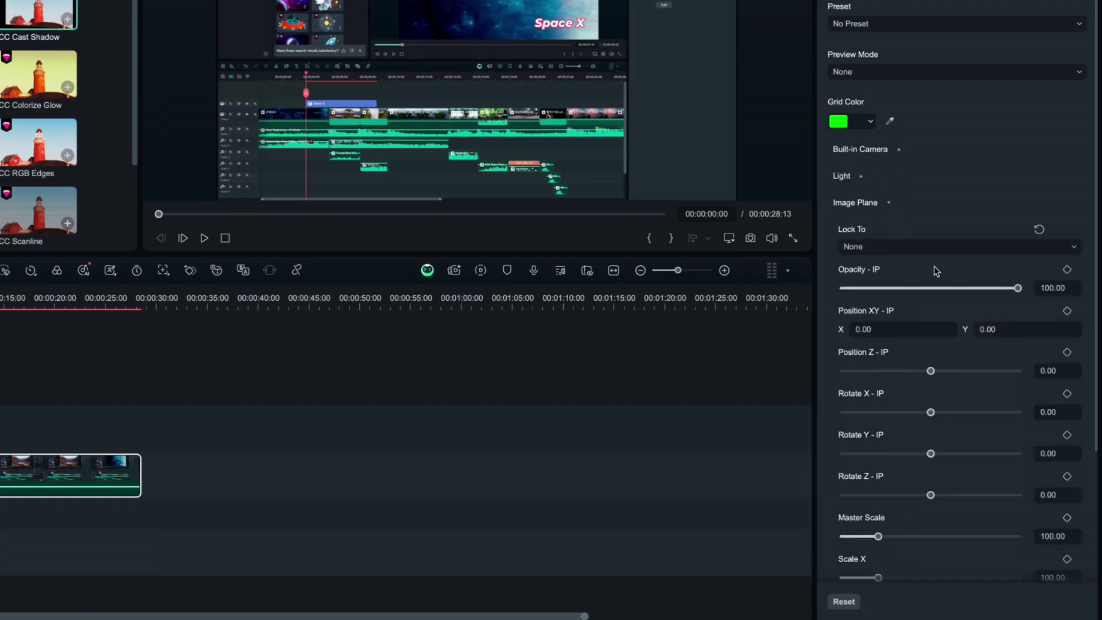
click(1067, 312)
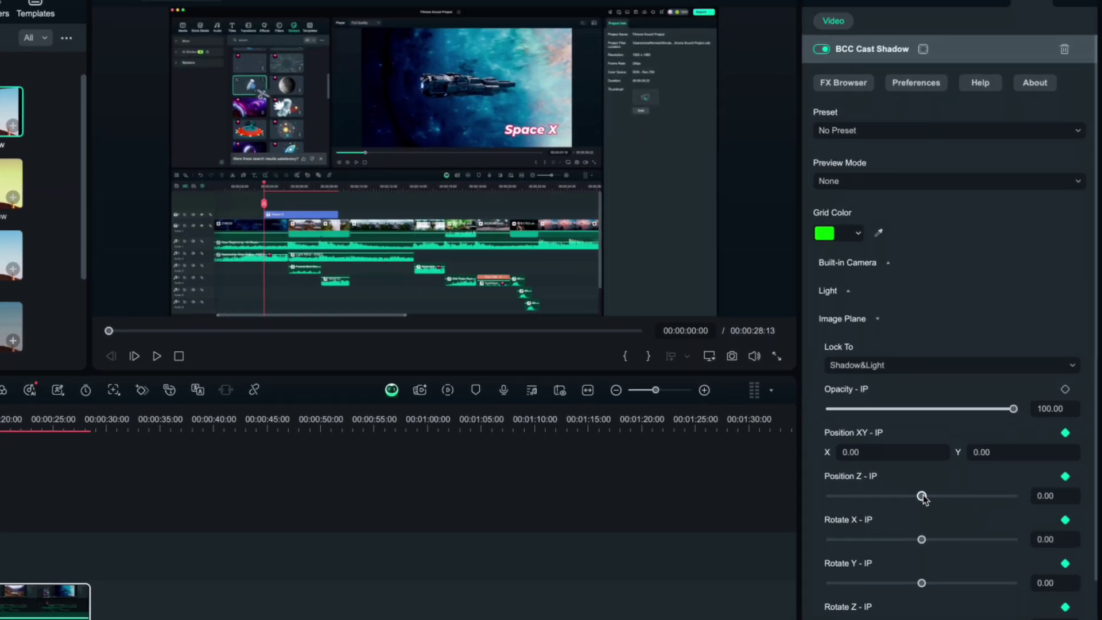
drag(923, 498, 925, 555)
click(1035, 477)
Step: Keep Rotate X, Y and Z at 0.00 and Master Scale at 100.00 after test tweaks
click(1035, 508)
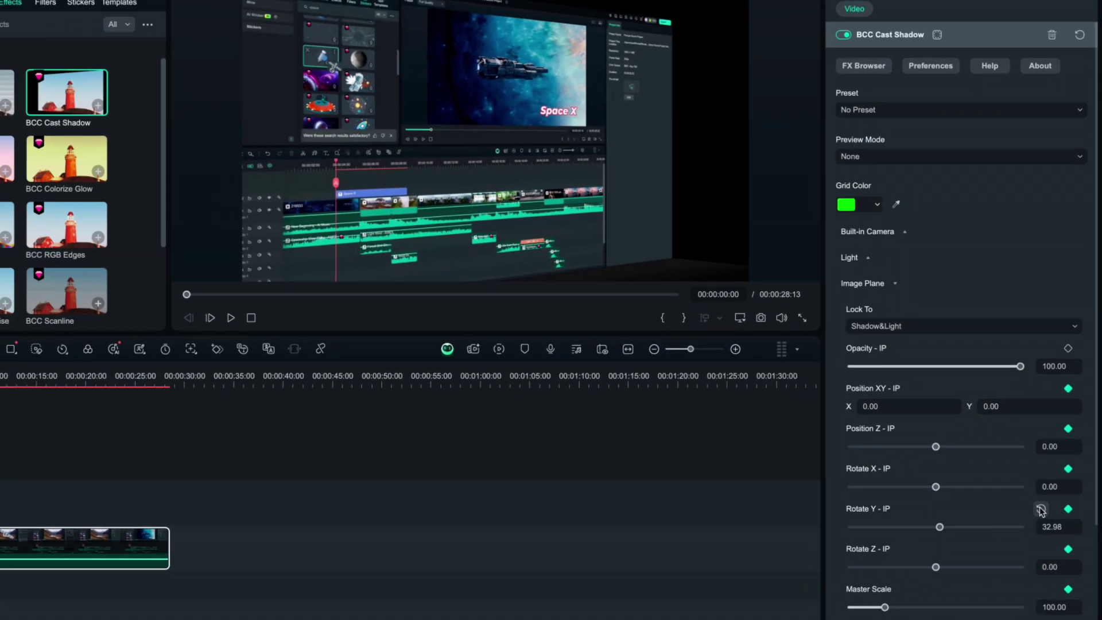
click(1041, 508)
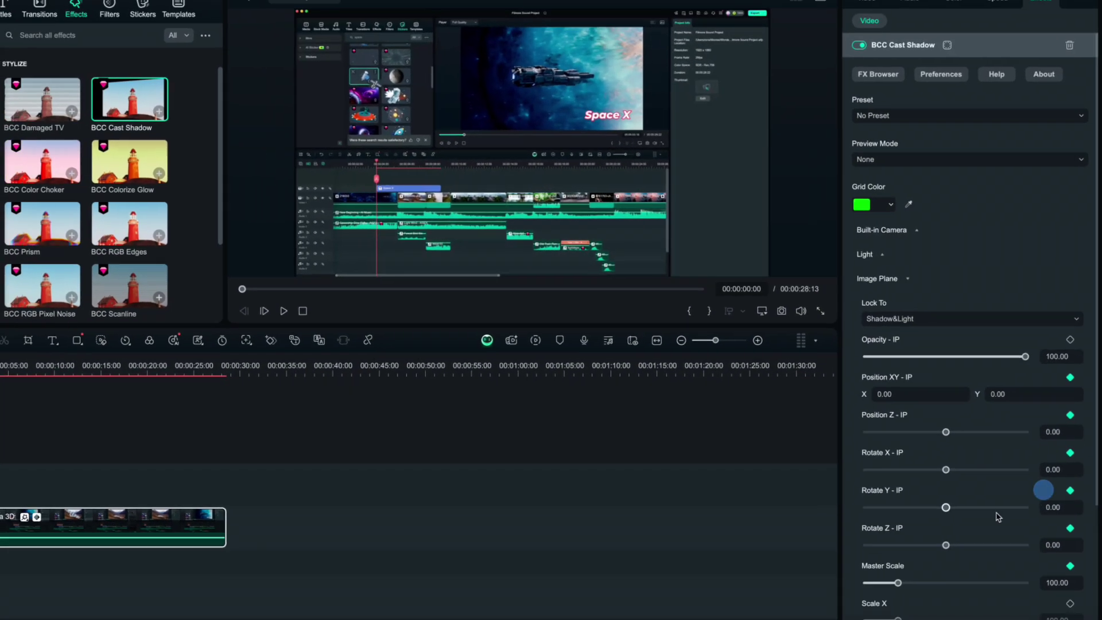
drag(946, 546, 947, 546)
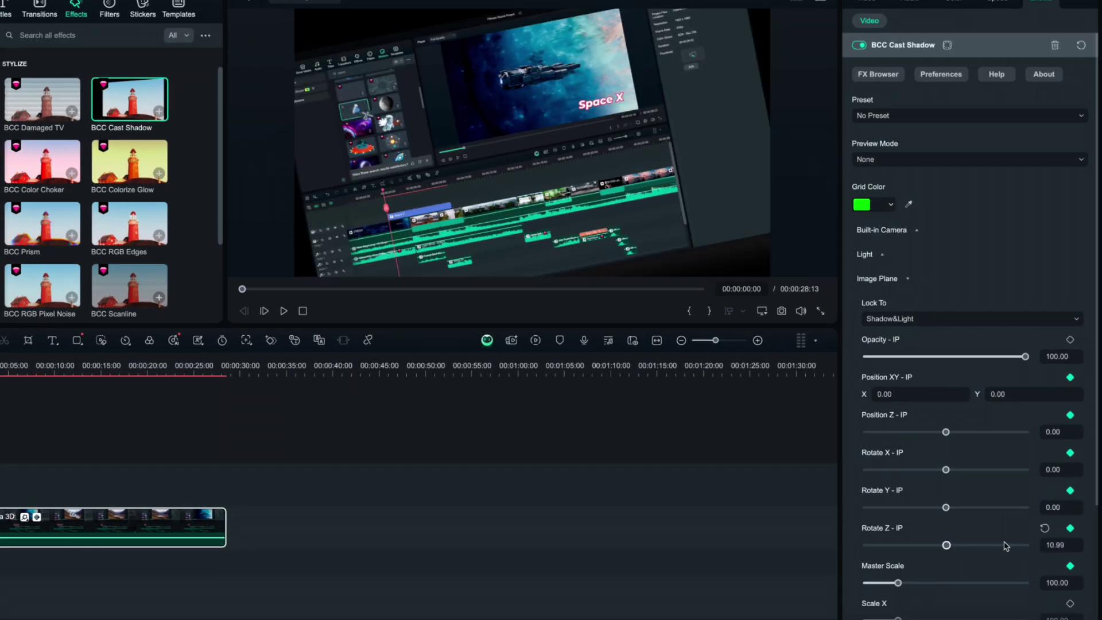
click(1045, 528)
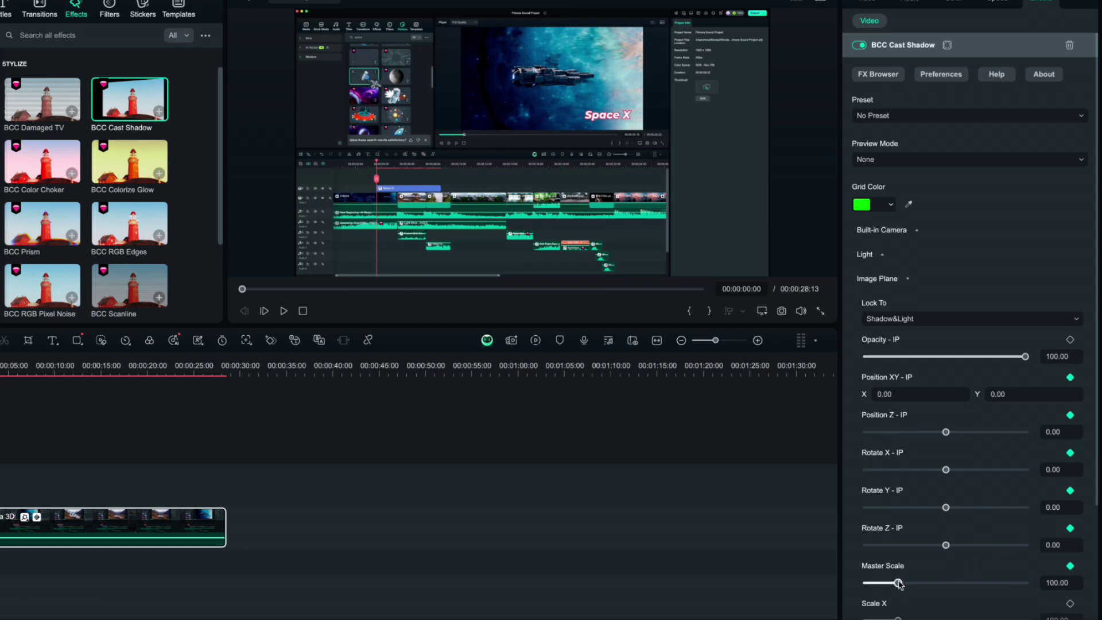
drag(899, 584, 896, 585)
click(1045, 566)
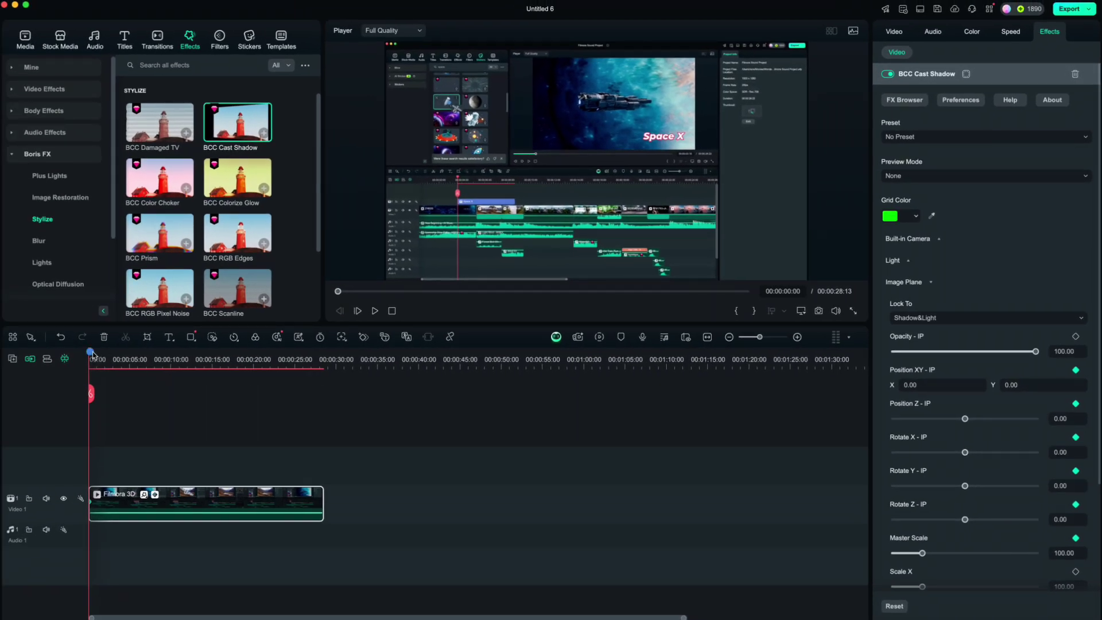
Step: At 00:00:14:23, keyframe Rotate X at -50 and Rotate Z at 50
drag(91, 354, 213, 367)
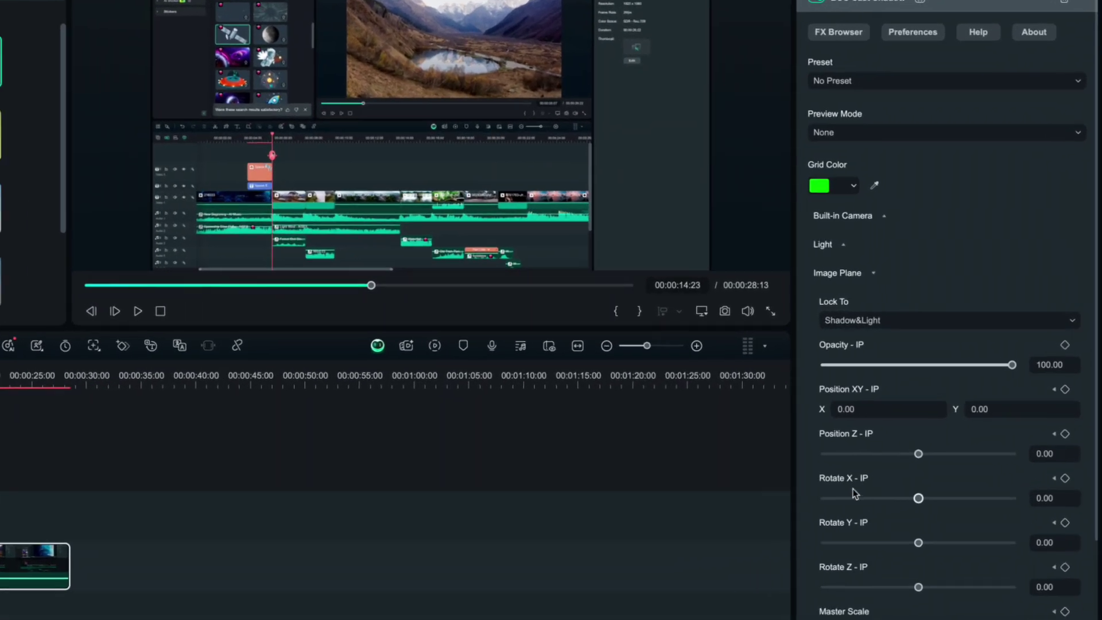
click(1045, 498)
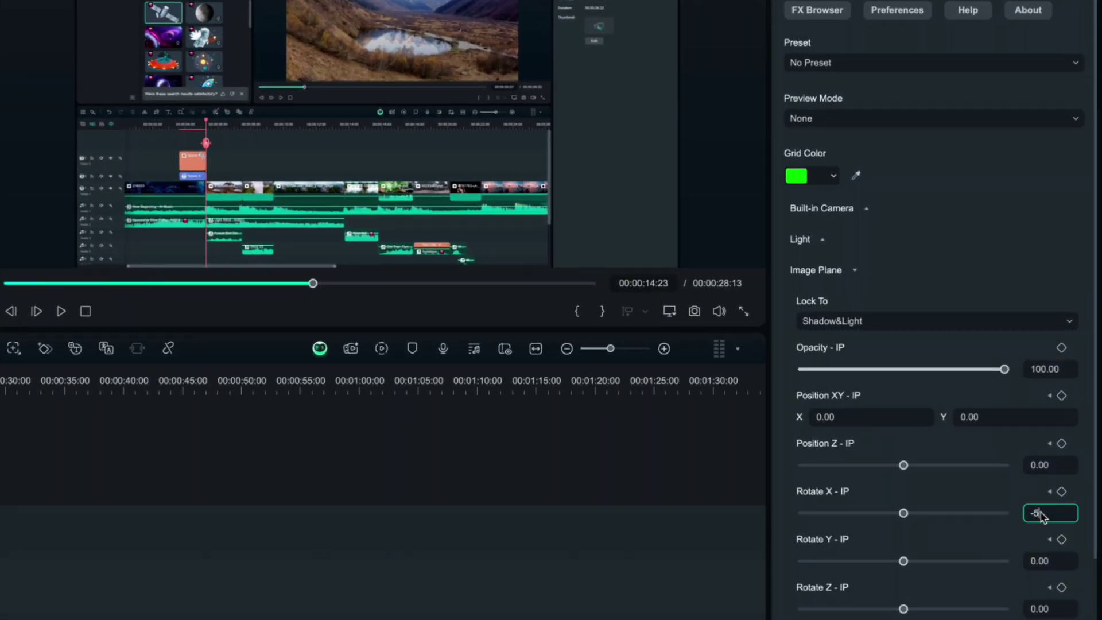
key(Return)
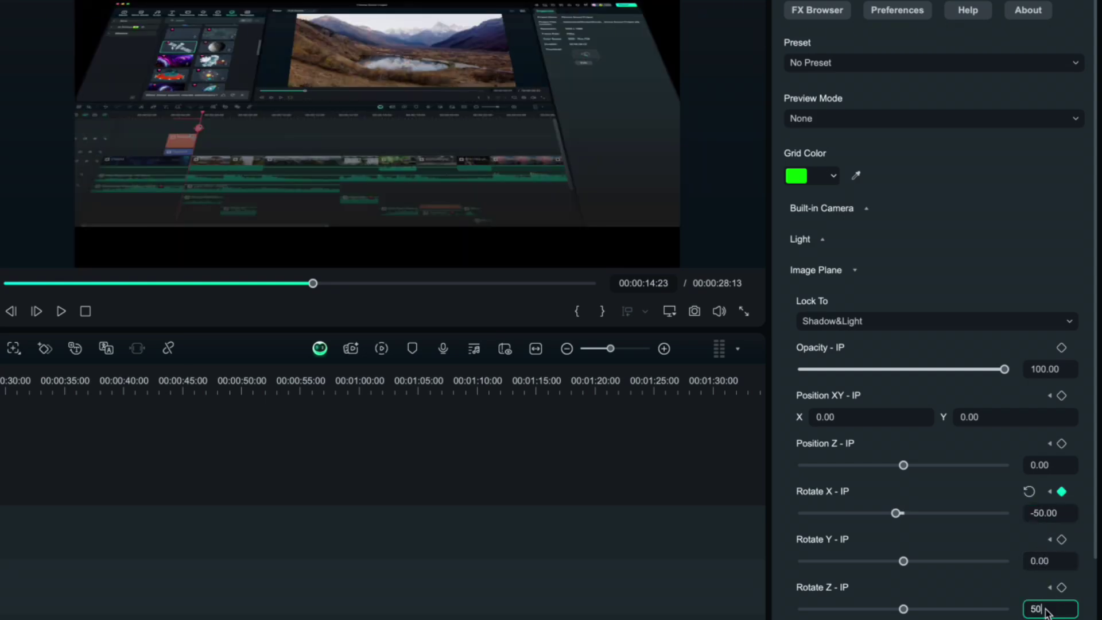
key(Return)
Step: Set Position Z to -572.52 and Position X to 75, then scrub to preview the animation
drag(904, 465, 892, 465)
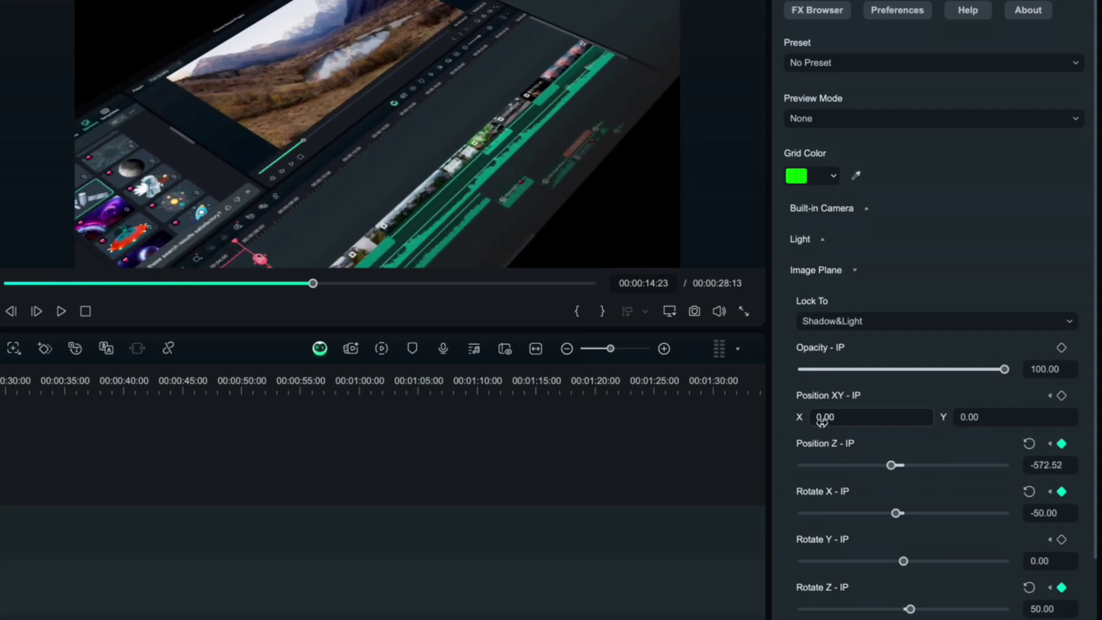
mouse_move(824, 417)
mouse_down()
mouse_move(986, 417)
mouse_move(821, 440)
mouse_up()
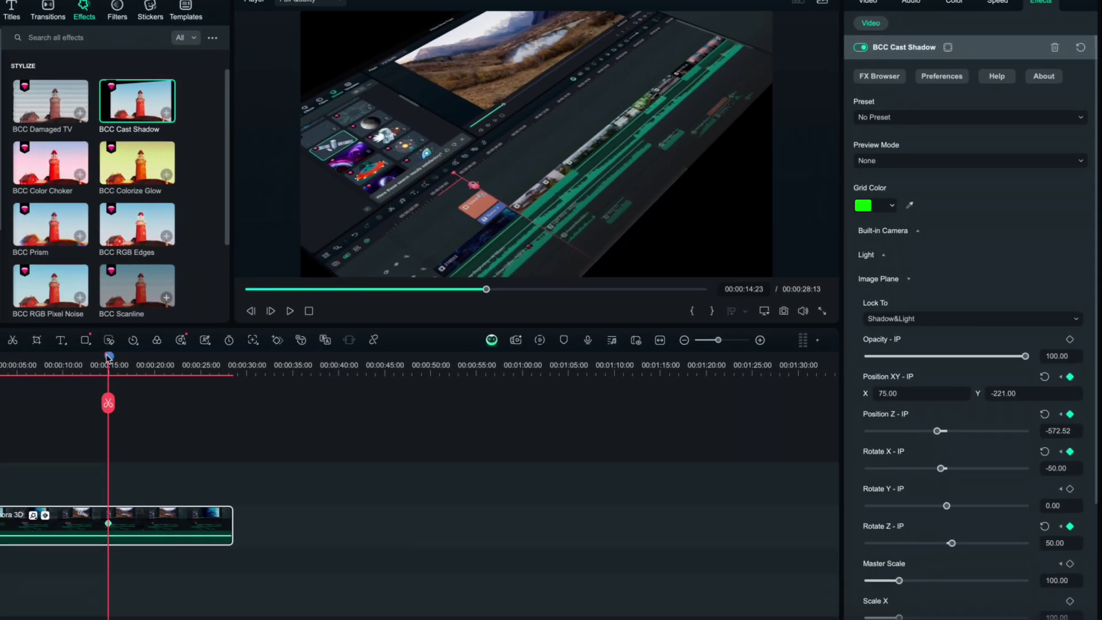
drag(213, 353, 324, 353)
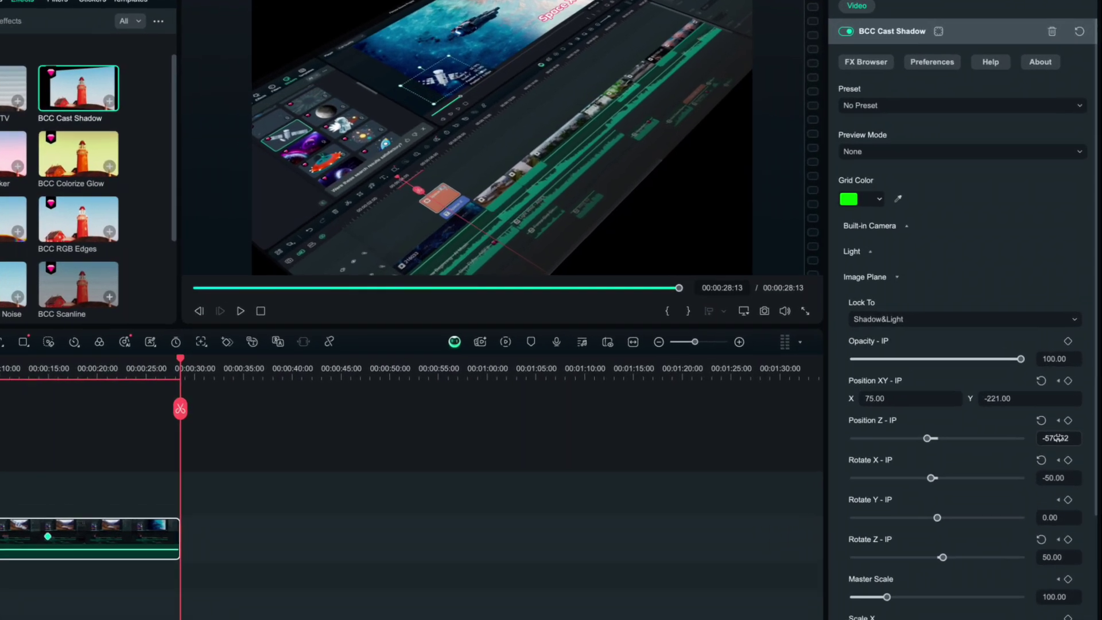
Step: At the clip end, keyframe Position Z, Rotate X -85 and Rotate Z 90
click(1063, 418)
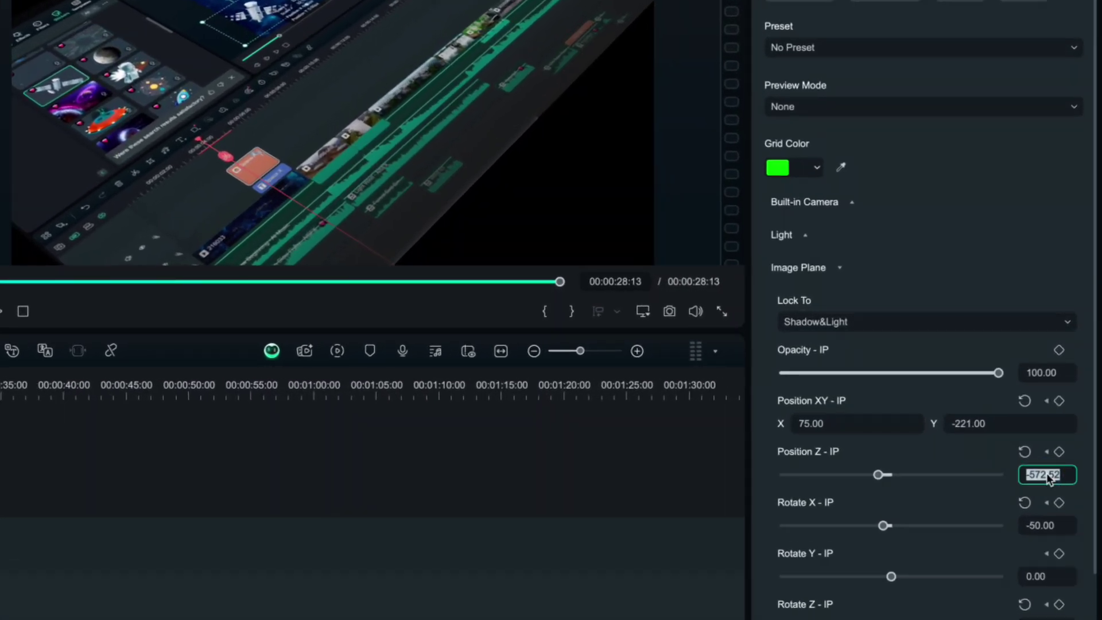
key(Return)
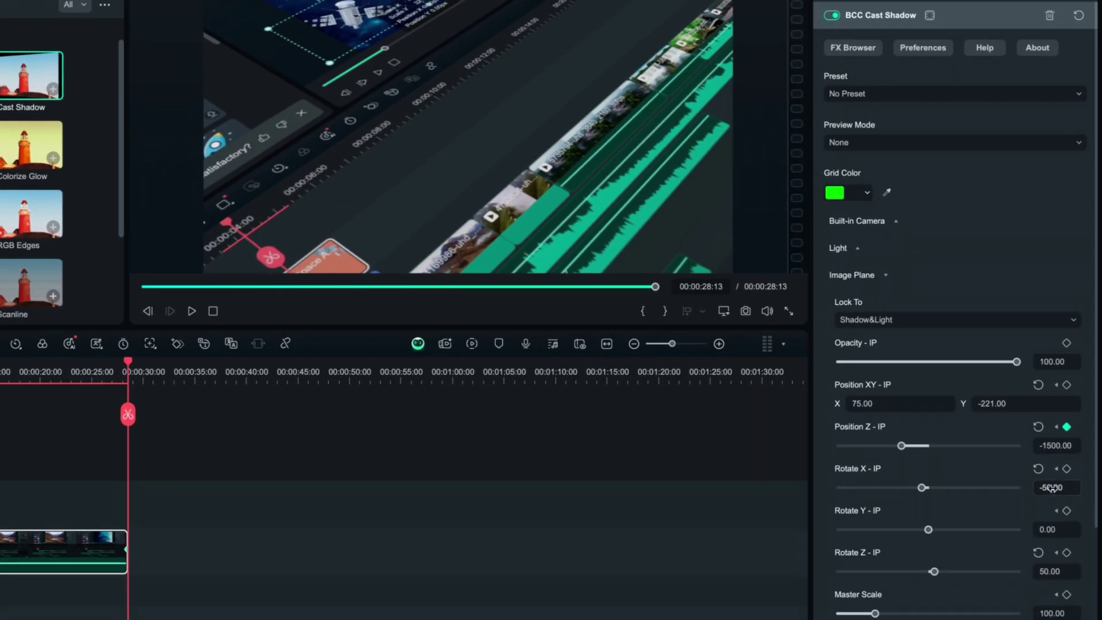
text(-85)
key(Return)
click(1049, 573)
text(9)
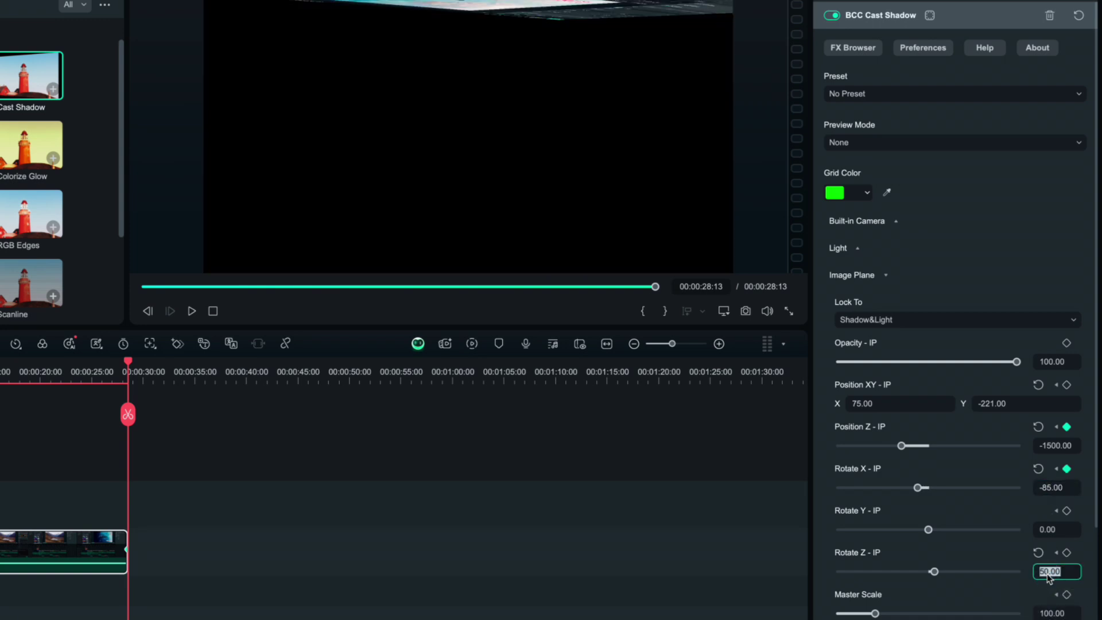
text(0)
key(Return)
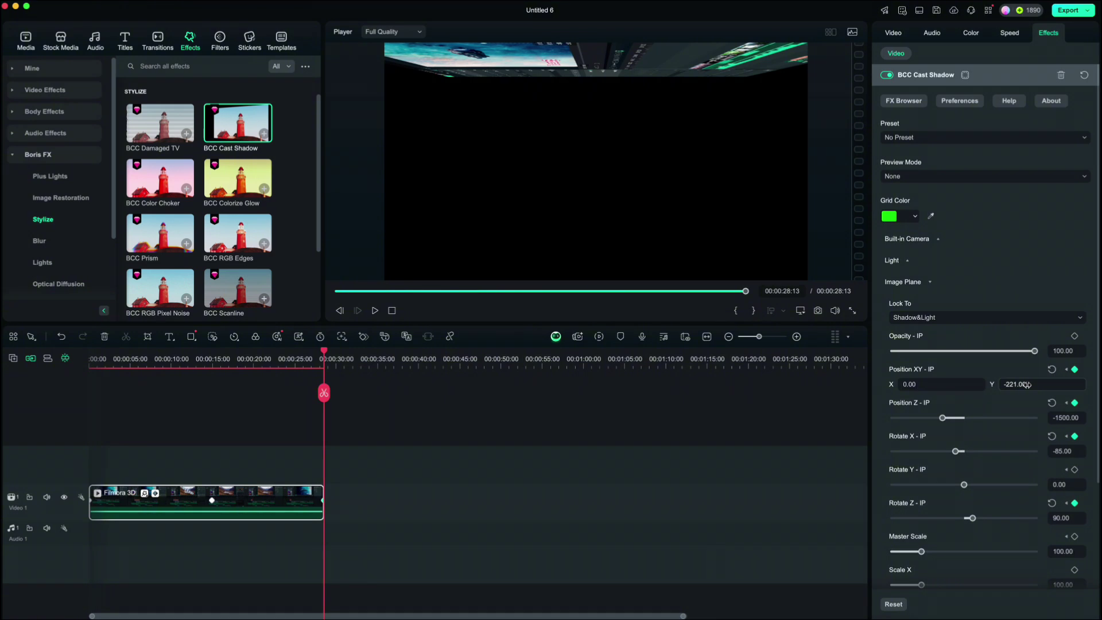
Step: Set Position Y to 31, X to -354 and Z to -2200, then rewind to the start
drag(1027, 384, 1094, 385)
drag(1022, 386, 1032, 389)
drag(928, 385, 863, 397)
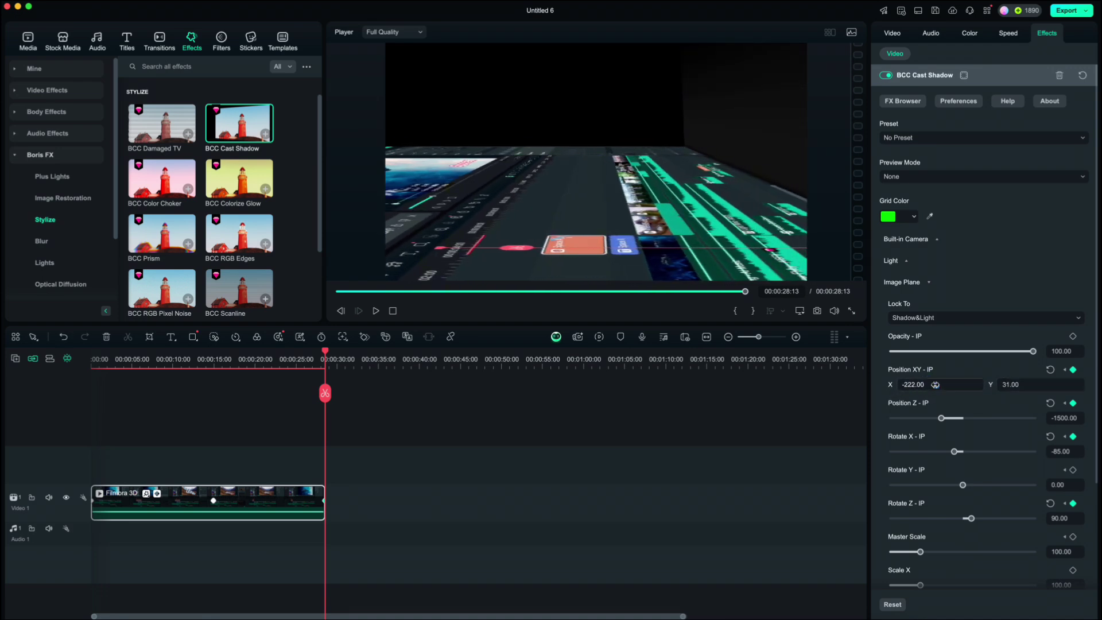
drag(936, 385, 867, 407)
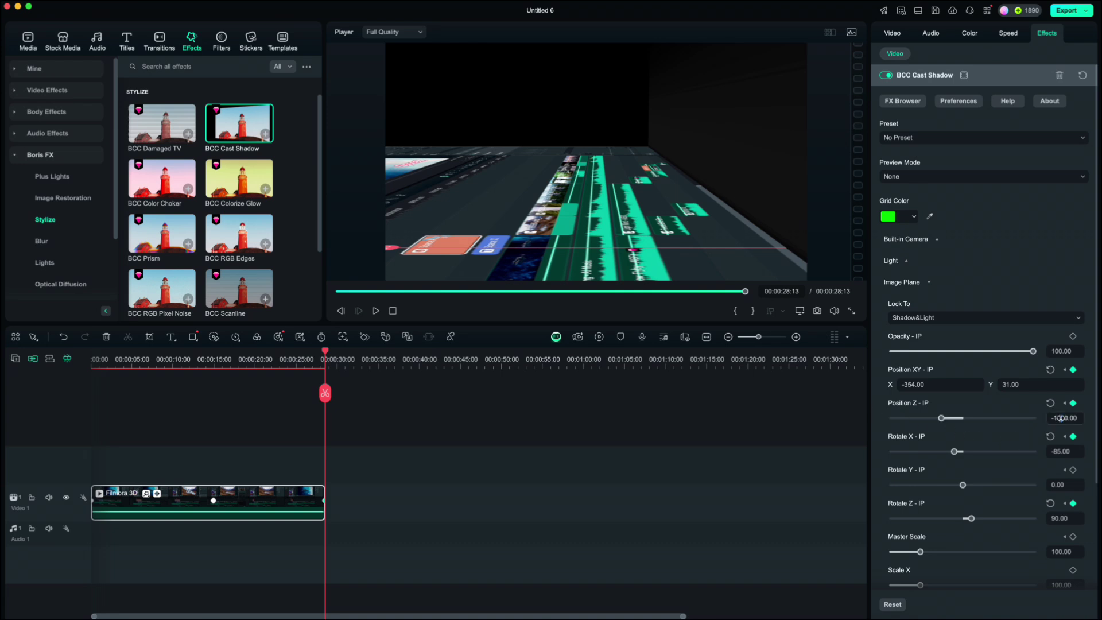
text(-2220)
key(Return)
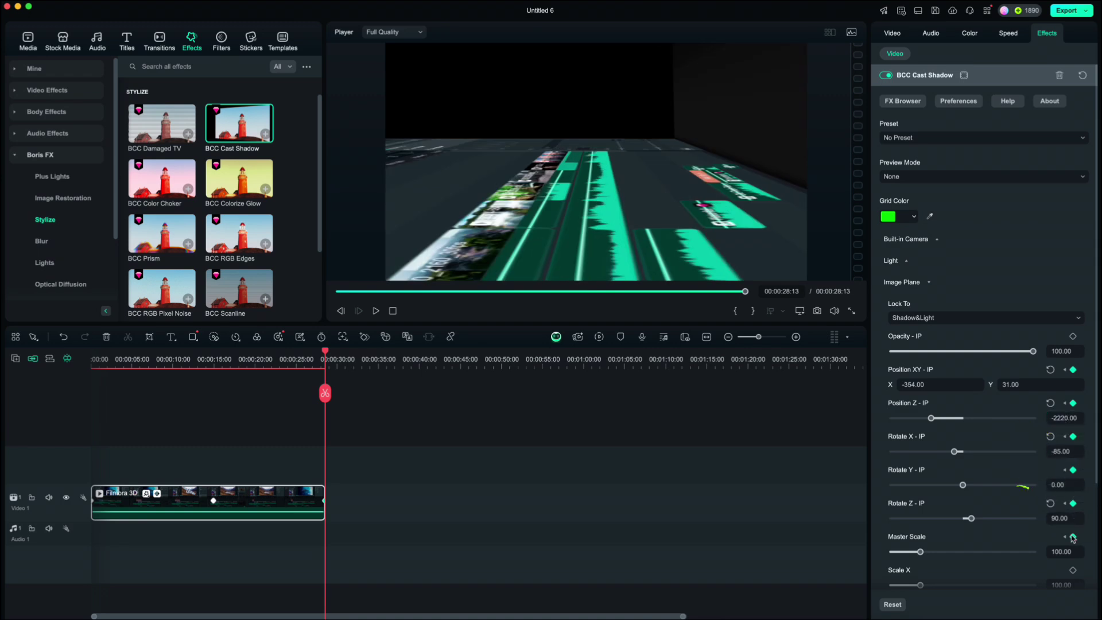
drag(325, 352, 98, 404)
Step: Play the clip from the start to watch the 3D tilt run to 00:00:28:13
click(376, 311)
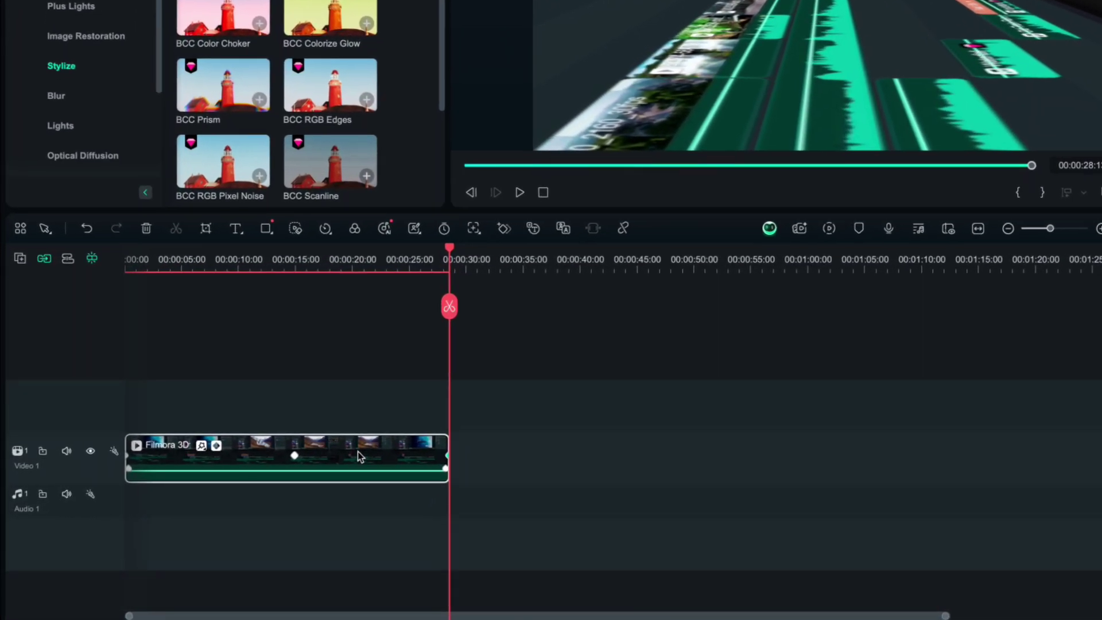
Step: Show the clip's keyframe lanes and give the Rotate Z and Rotate X keyframes Continuous Curve easing
right_click(357, 451)
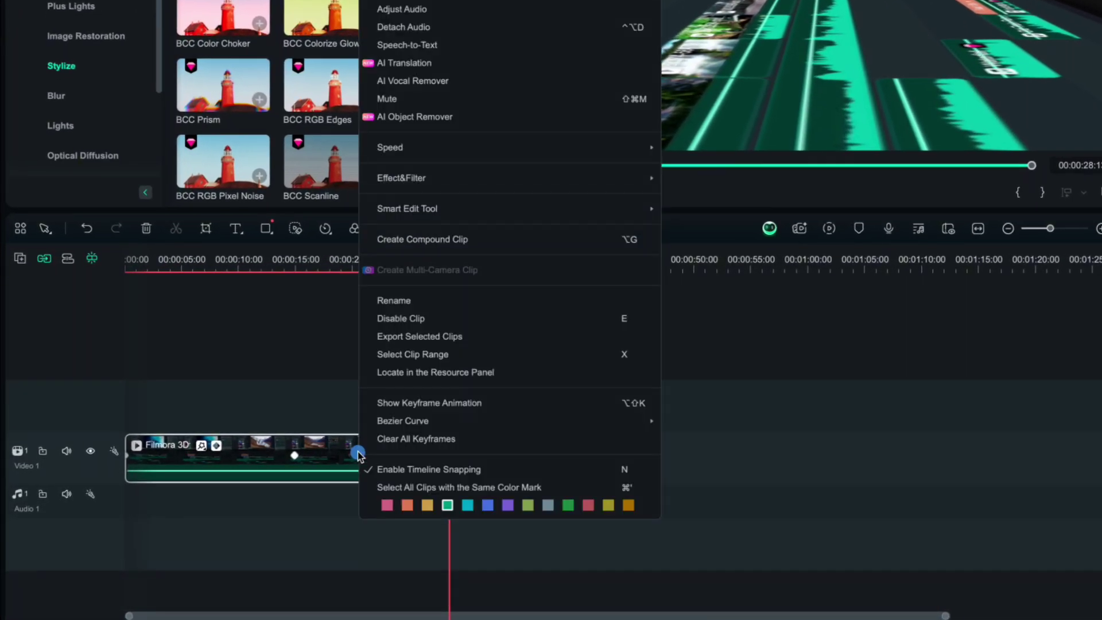
click(391, 404)
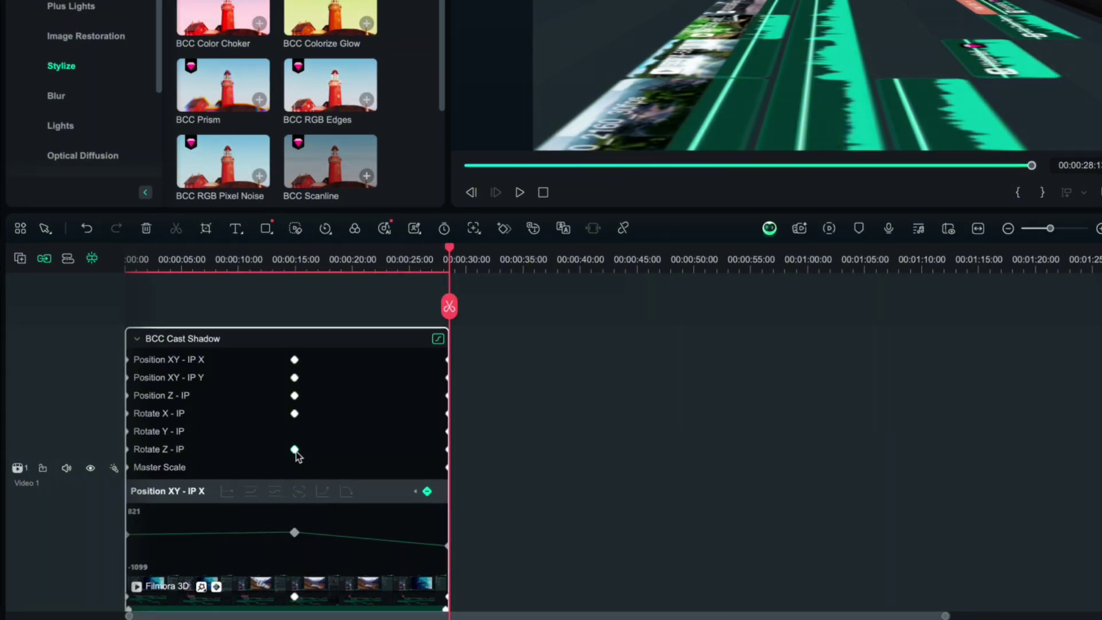
click(293, 449)
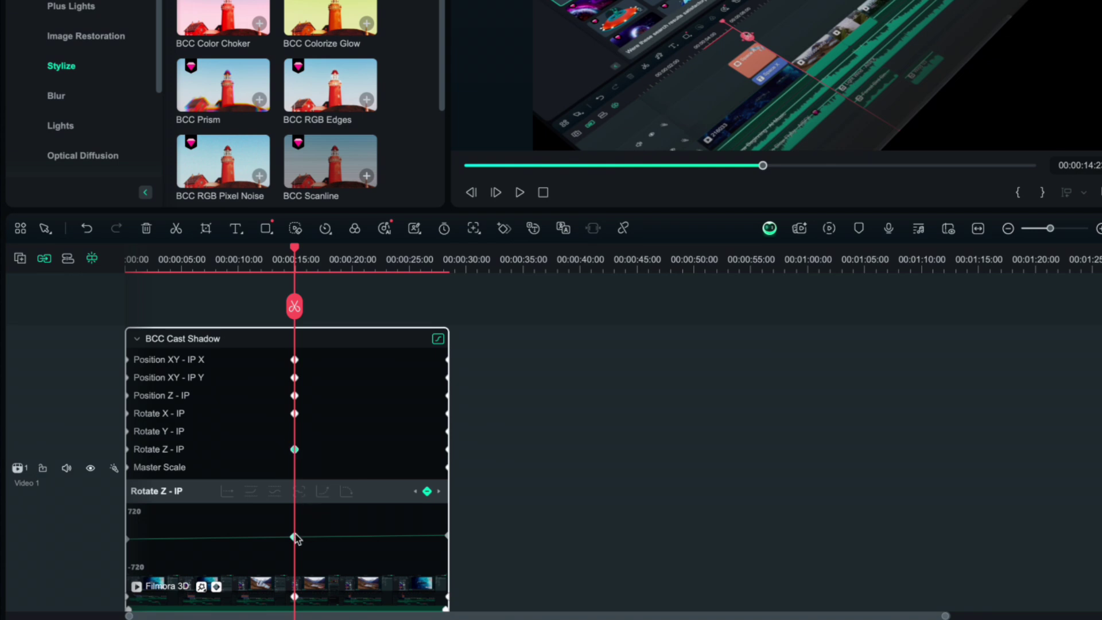
click(274, 494)
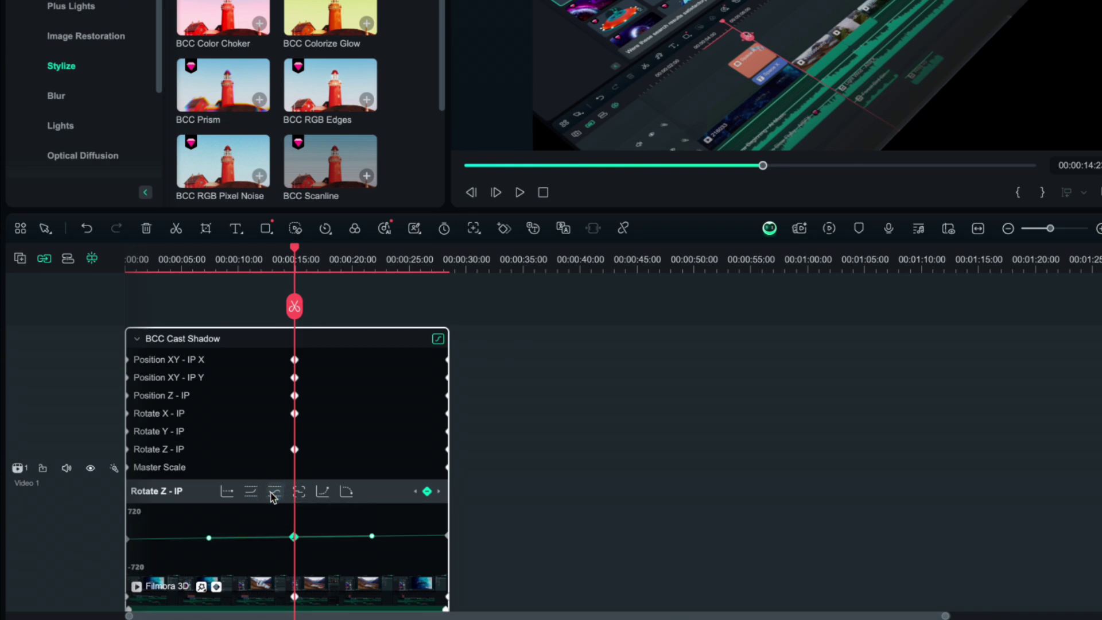
click(276, 494)
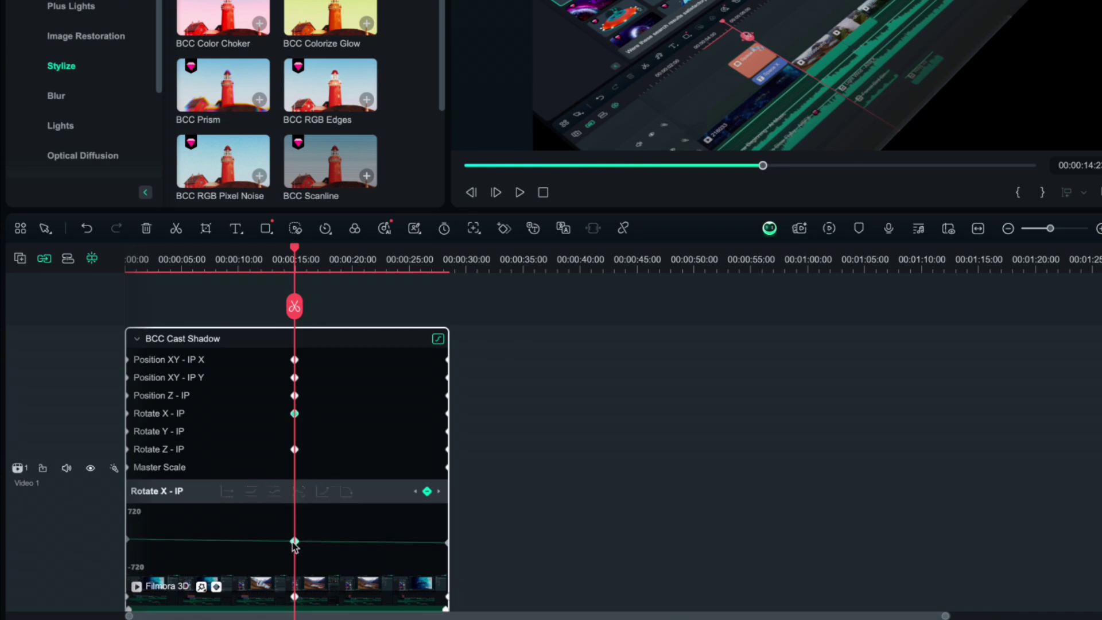
Step: Give the Position Z and Position Y keyframes Continuous Curve easing too
click(295, 395)
click(275, 492)
click(294, 378)
click(276, 493)
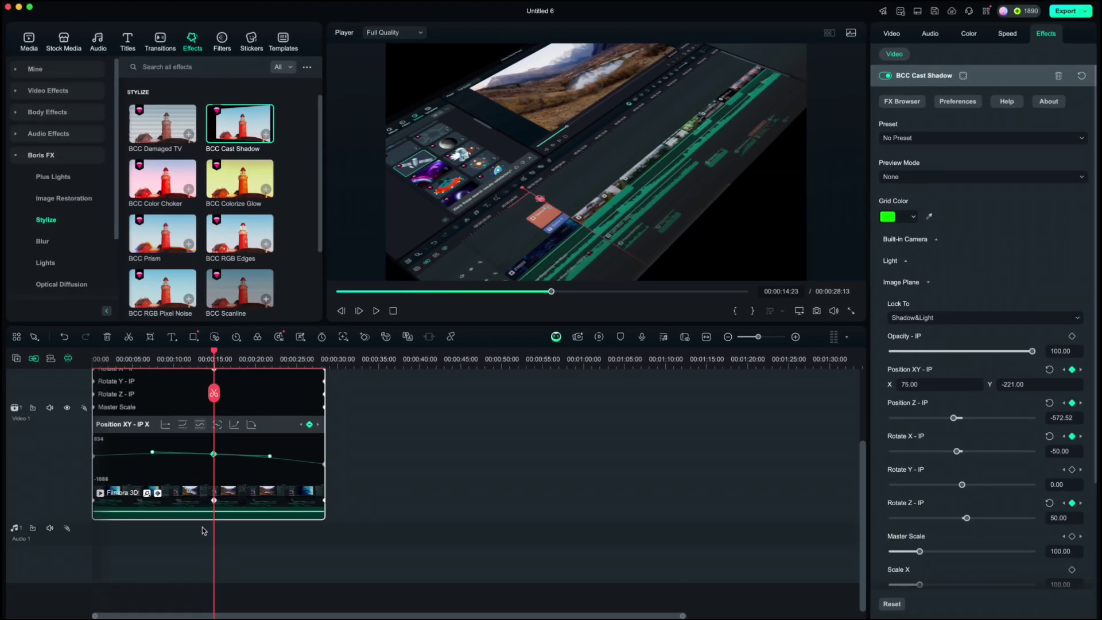
Step: Hide the clip's keyframe animation lanes and rewind the playhead to 00:00:00
right_click(244, 474)
mouse_move(299, 432)
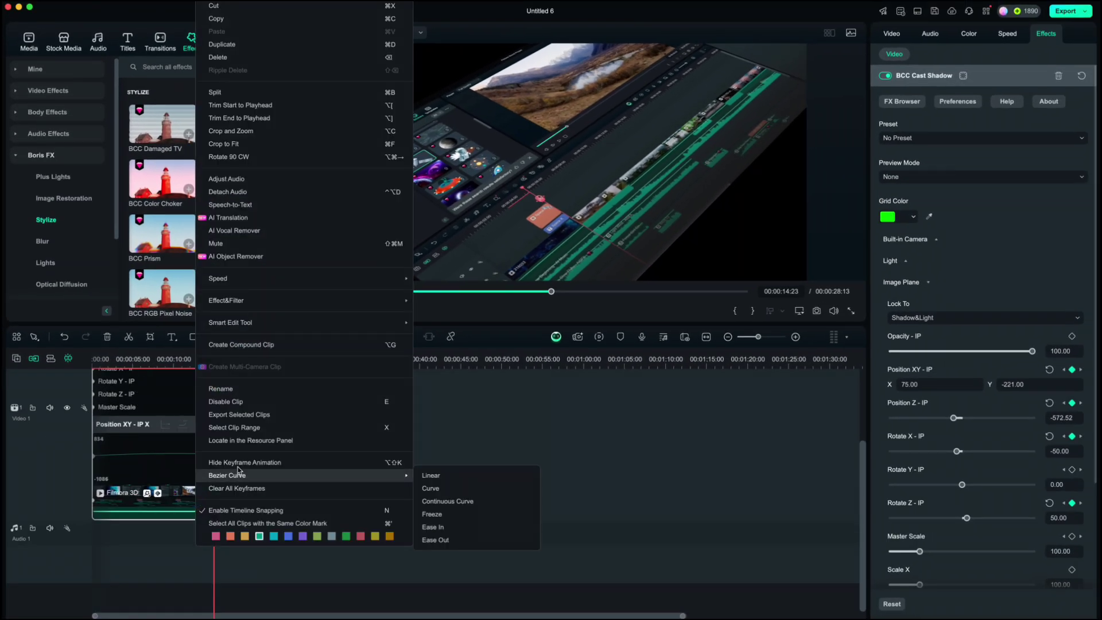
click(241, 462)
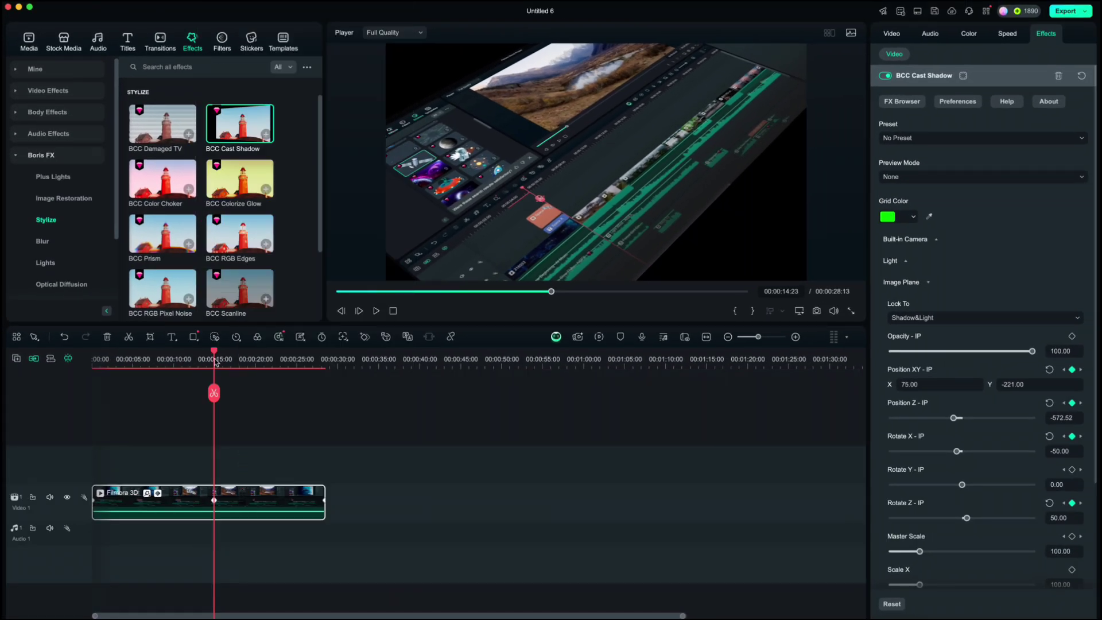
drag(214, 393, 95, 391)
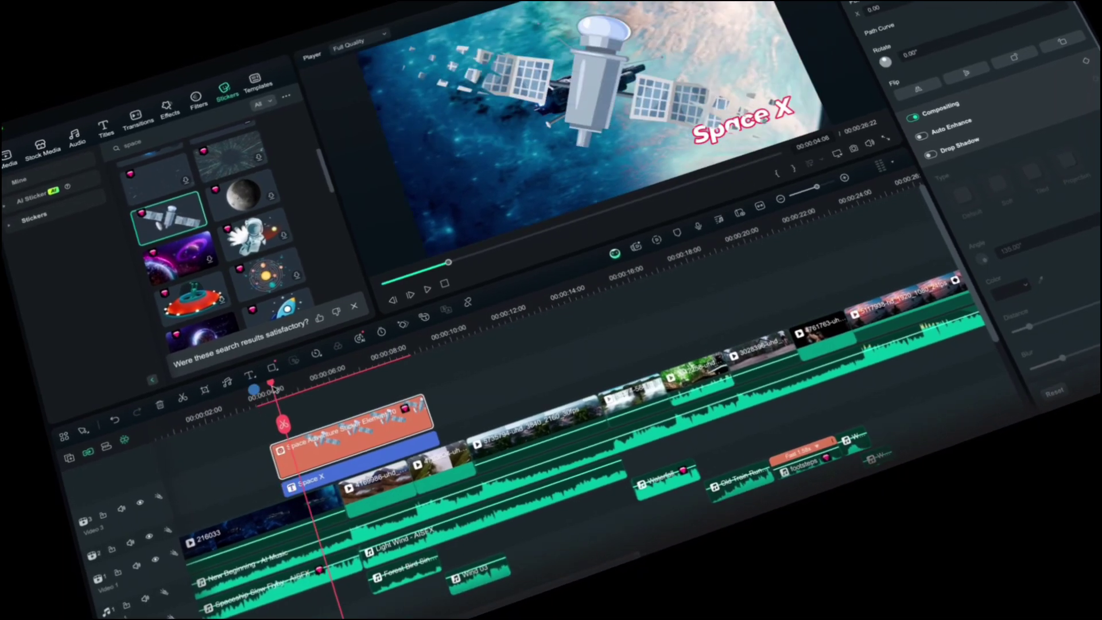
Step: Split the clip at the playhead, delete the selected piece, and reposition the remaining clip
key(ctrl+b)
key(Delete)
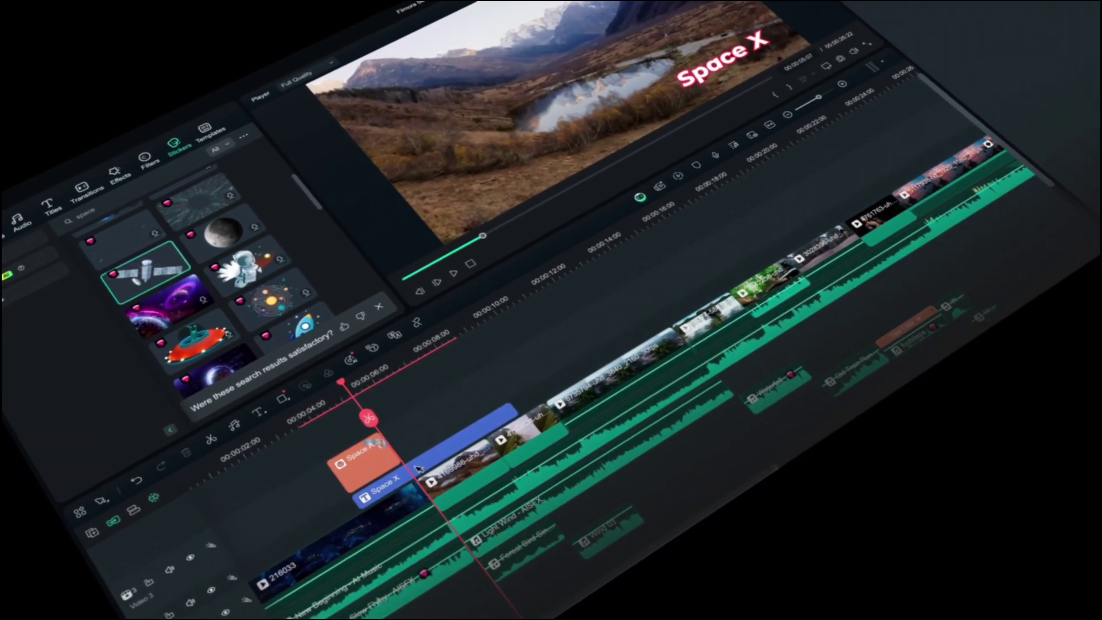
drag(475, 450, 293, 438)
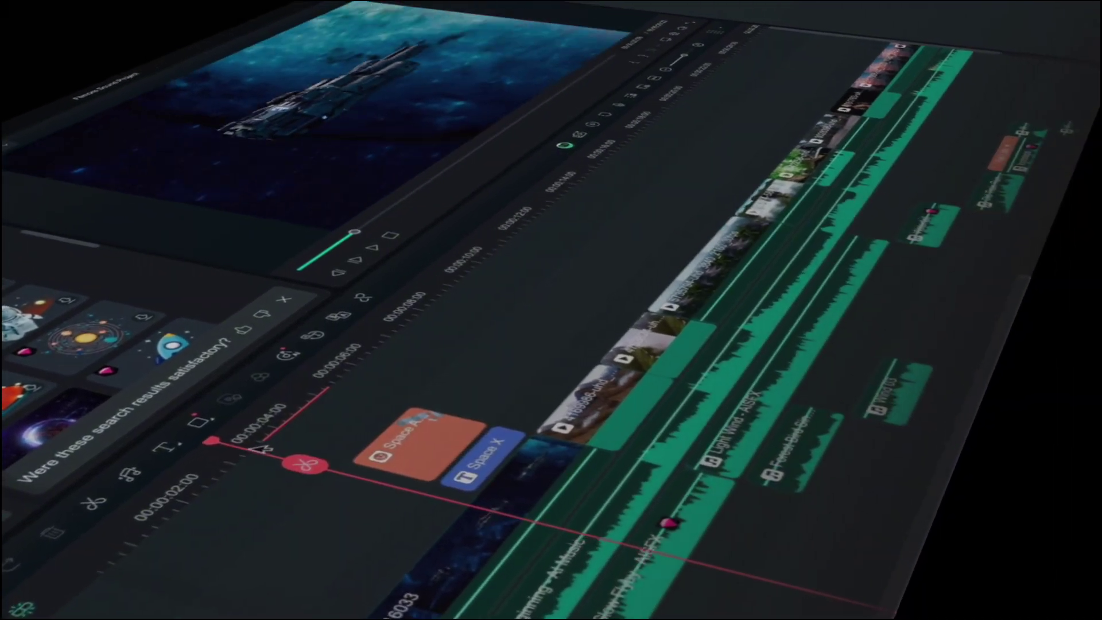